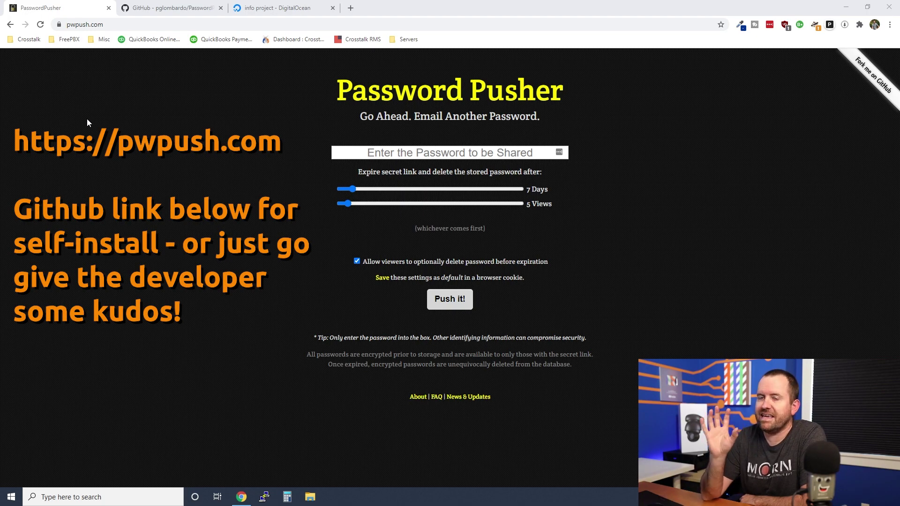
Glance at the PasswordPusher GitHub repository, then return to the pwpush.com tab.
left_click(134, 8)
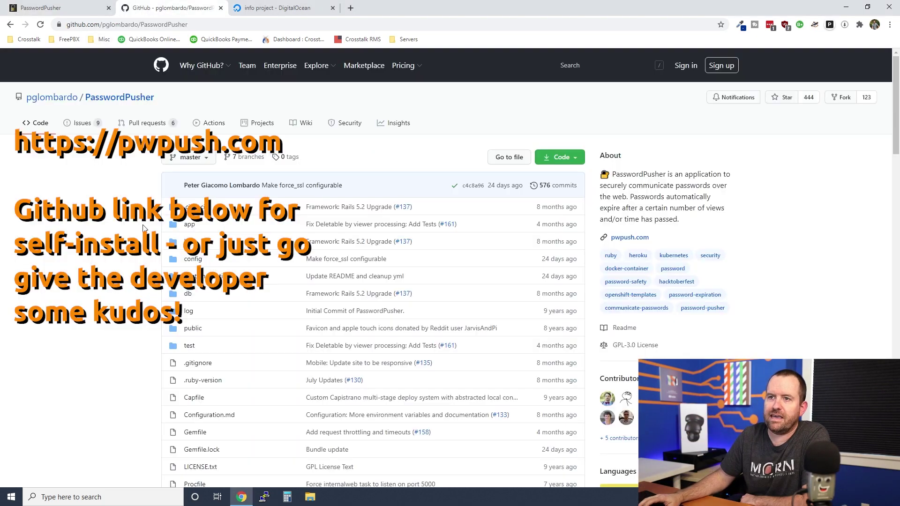
mouse_move(66, 100)
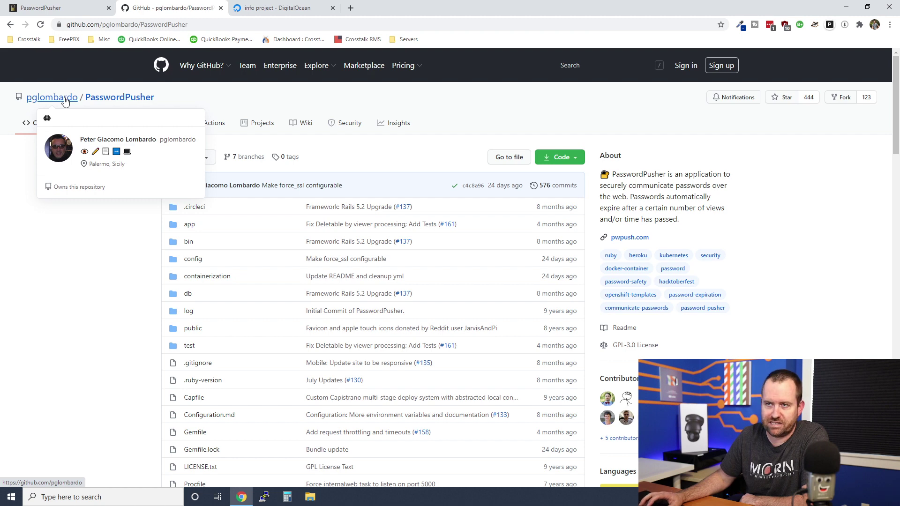
key("ctrl+shift+Tab")
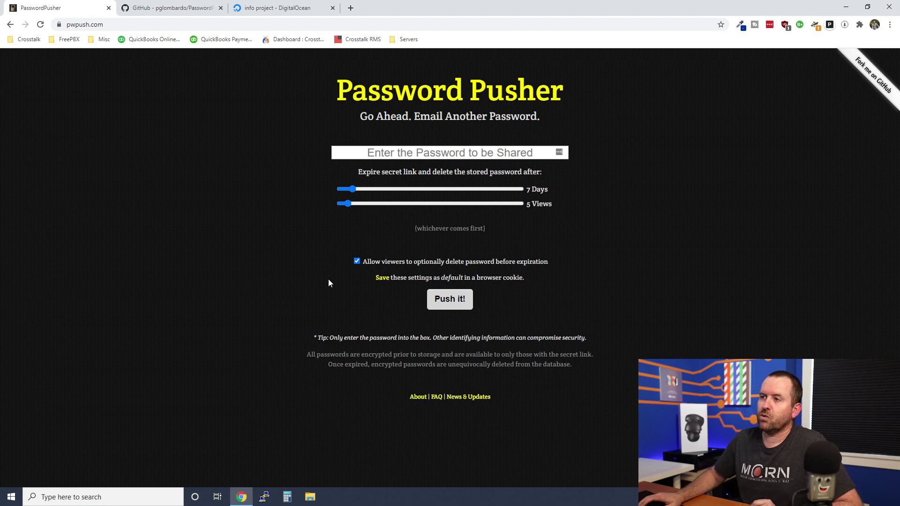
Push a sample test password with expiry set to 2 Days and 2 Views.
left_click(449, 153)
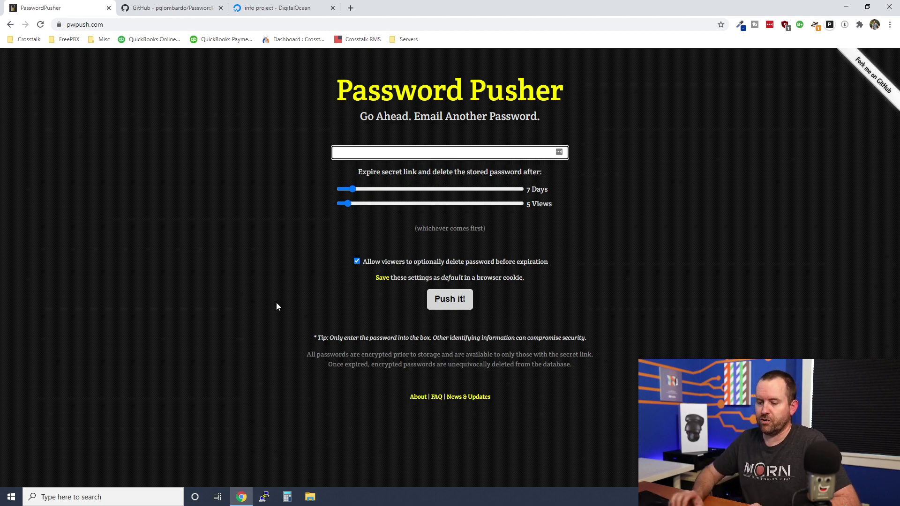
type("thisismys")
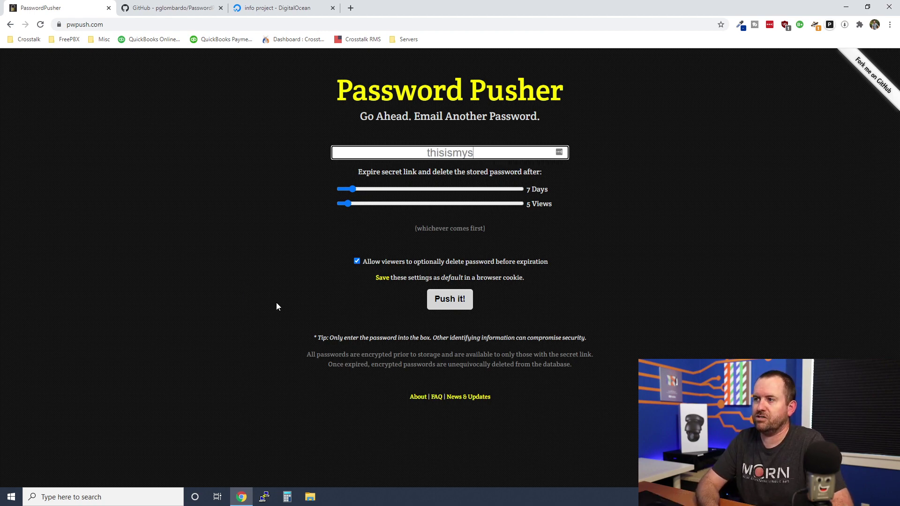
type("upersecure")
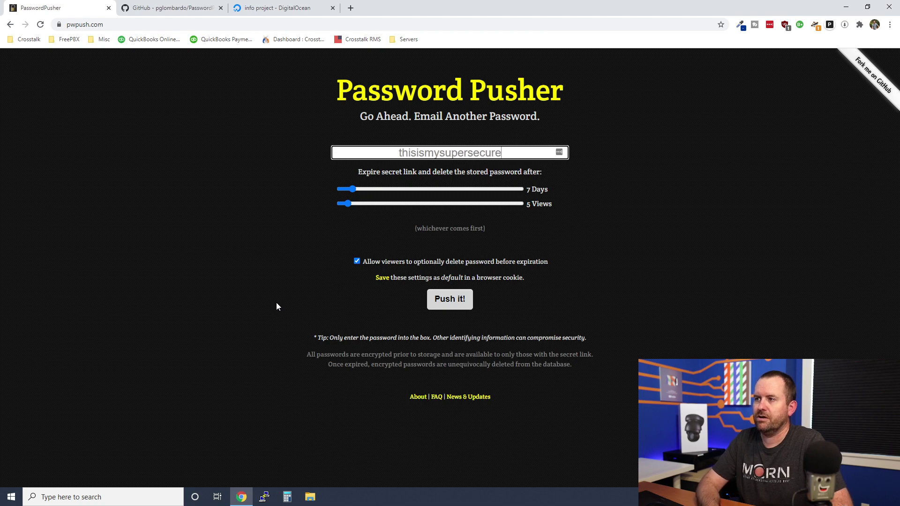
type("password")
left_click(318, 252)
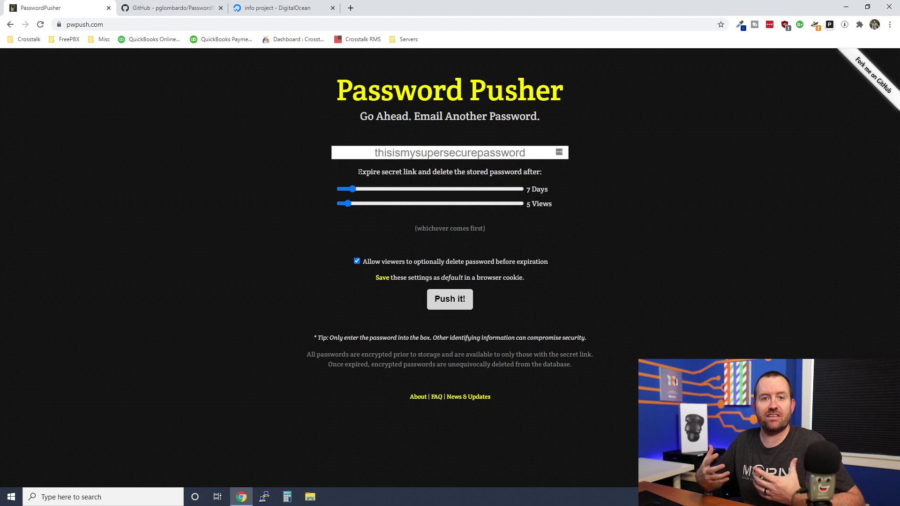
mouse_move(353, 189)
left_mouse_down()
mouse_move(349, 207)
mouse_move(343, 192)
left_mouse_up()
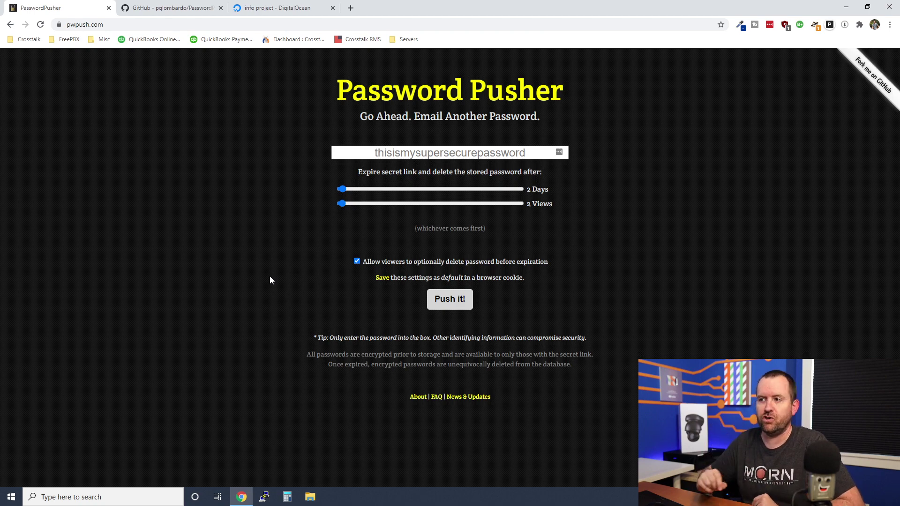
left_click_drag(407, 228, 496, 231)
left_click(503, 235)
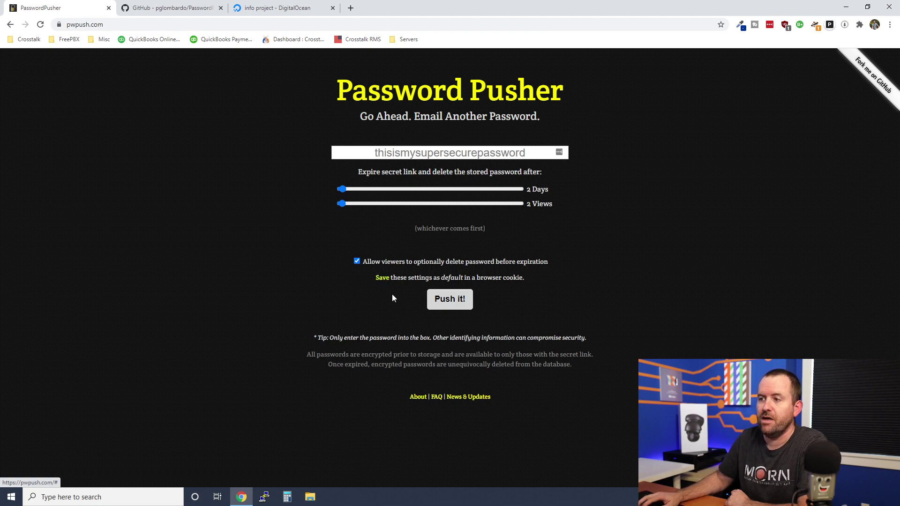
left_click(450, 301)
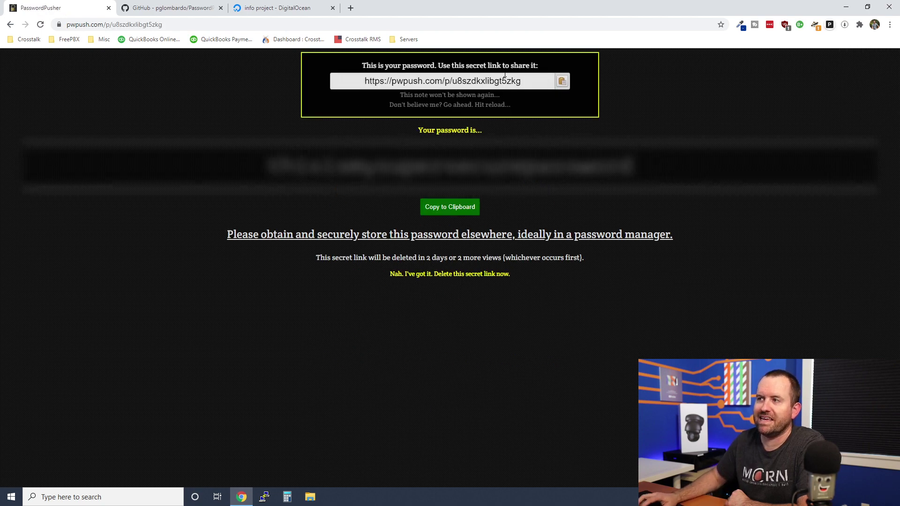
Copy the generated secret link and load it in a new browser tab.
left_click(565, 83)
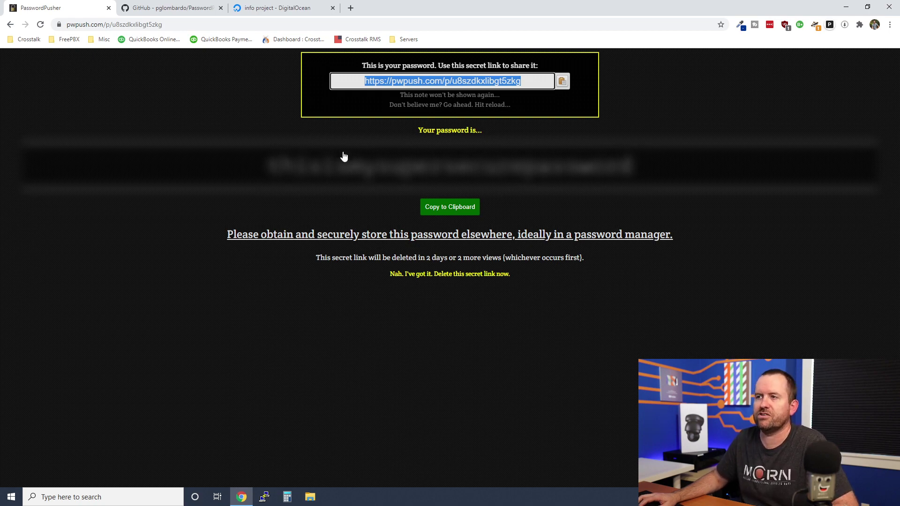
left_click(351, 8)
key("ctrl+v")
key("Return")
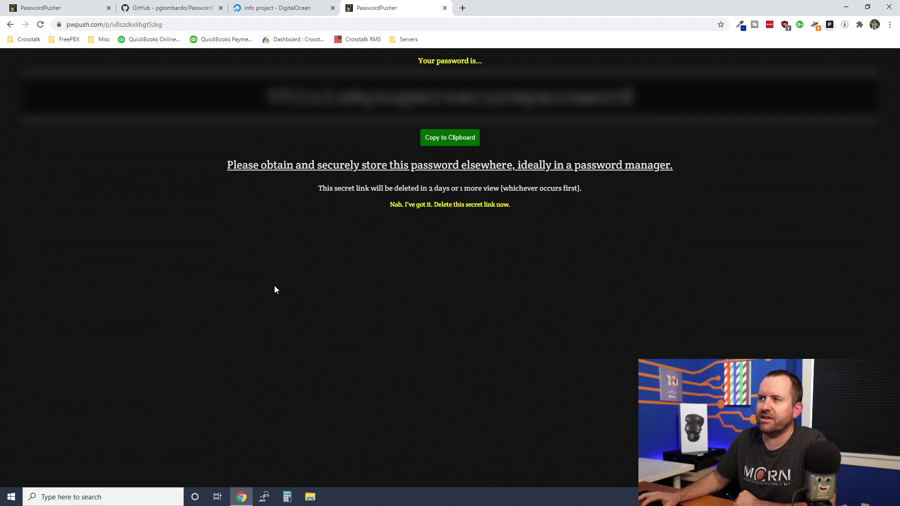
Unblur and copy the password, then confirm 'Delete this secret link now' with OK.
mouse_move(425, 114)
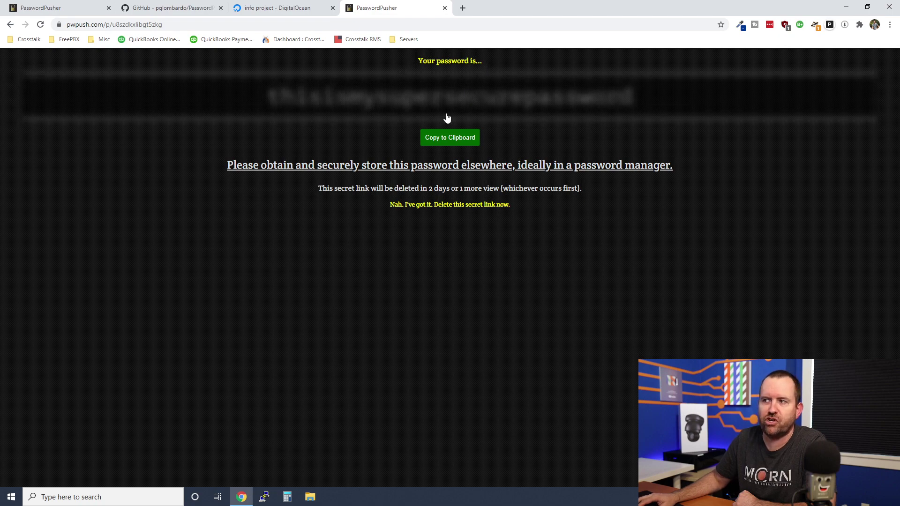
left_click(443, 109)
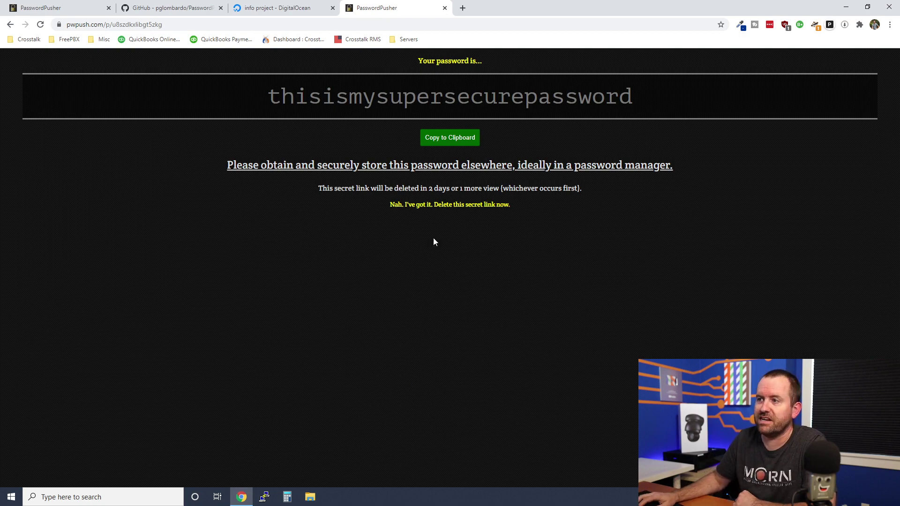
left_click(446, 138)
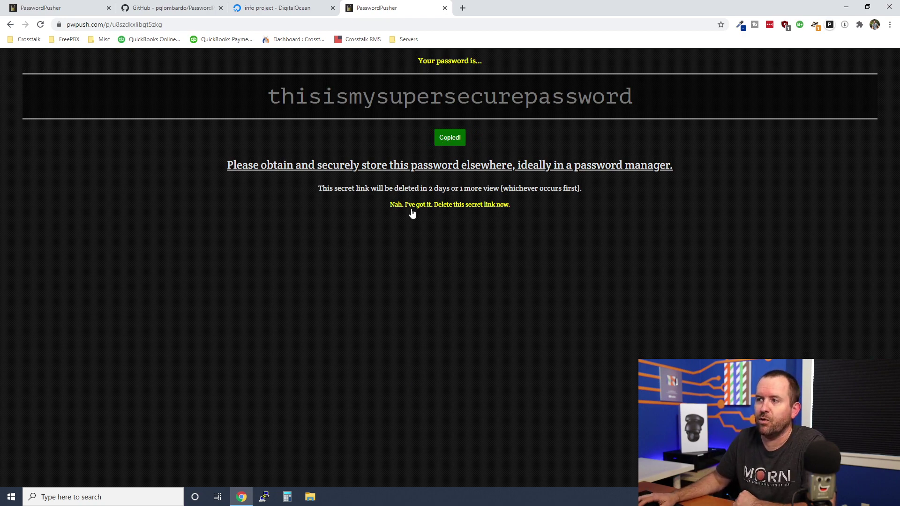
left_click(456, 206)
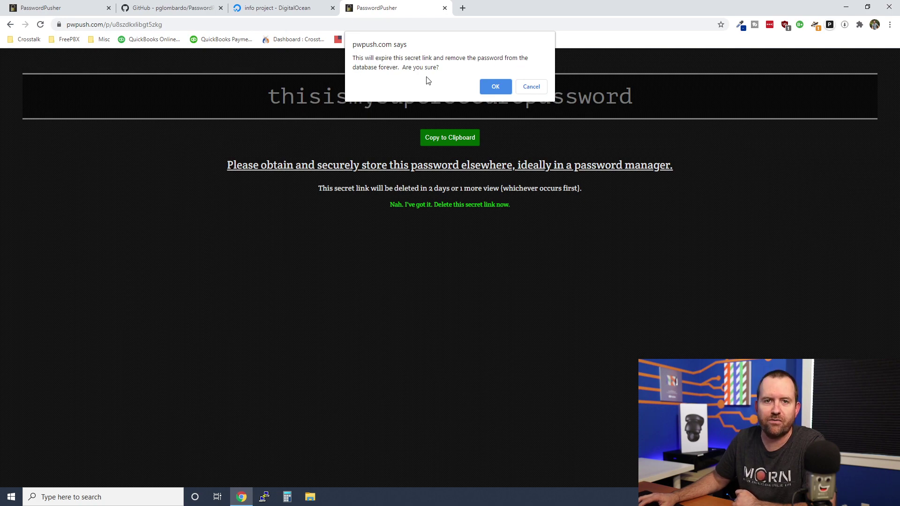
left_click(495, 88)
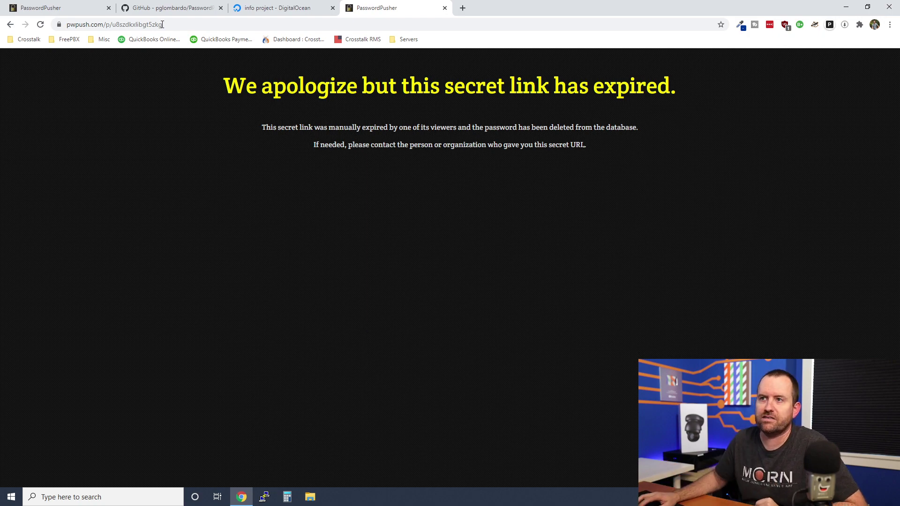
Scroll the PasswordPusher README through the Docker, Kubernetes and From Source sections.
left_click(153, 7)
scroll(113, 255, "down", 9)
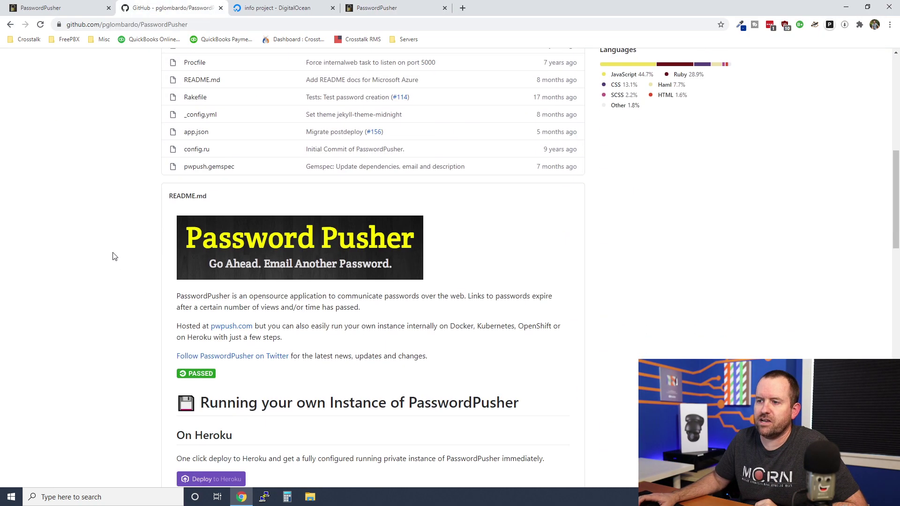
scroll(113, 256, "up", 9)
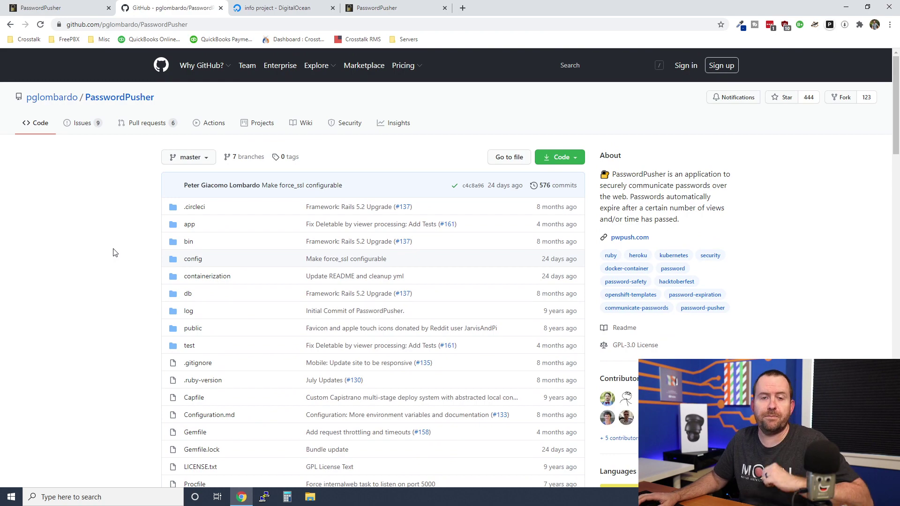
scroll(119, 245, "down", 9)
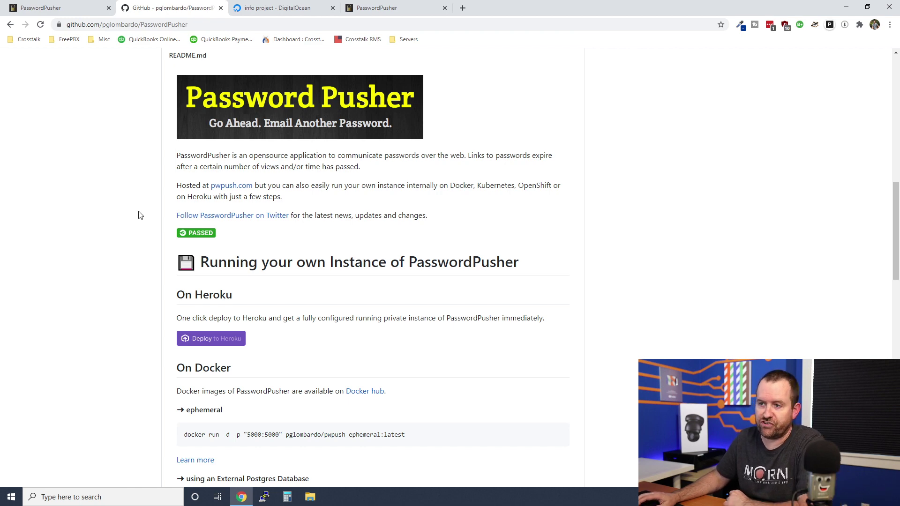
scroll(138, 217, "down", 2)
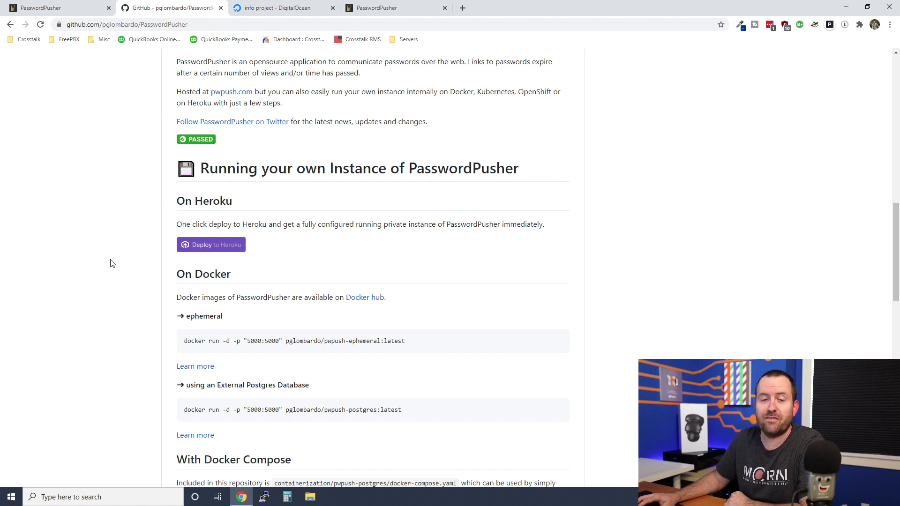
scroll(115, 271, "down", 3)
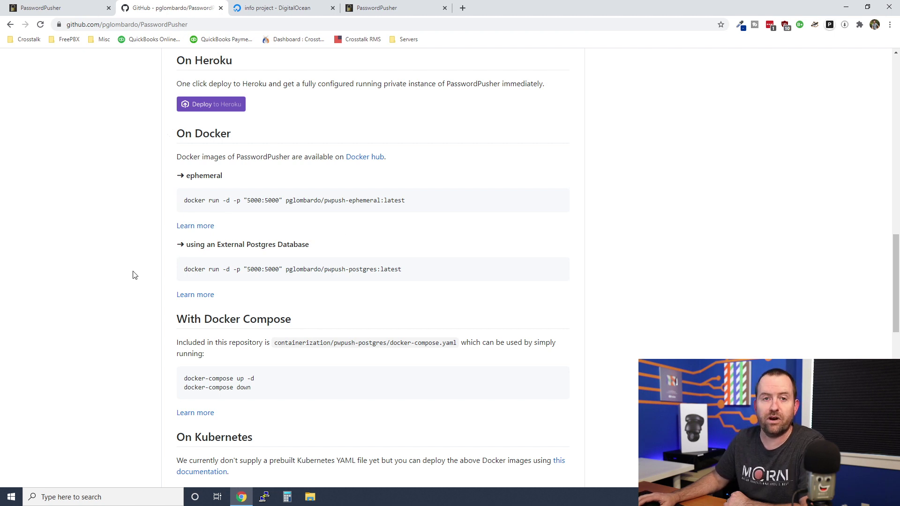
scroll(134, 275, "down", 3)
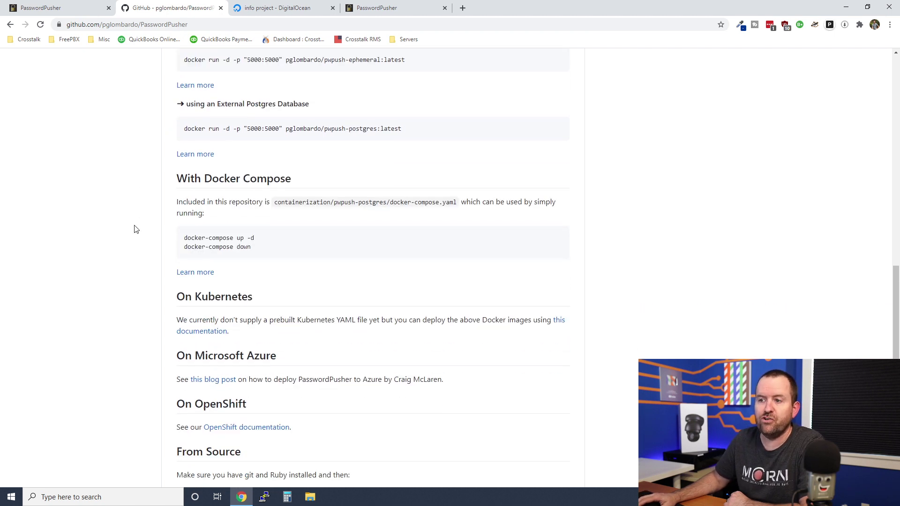
scroll(135, 235, "down", 2)
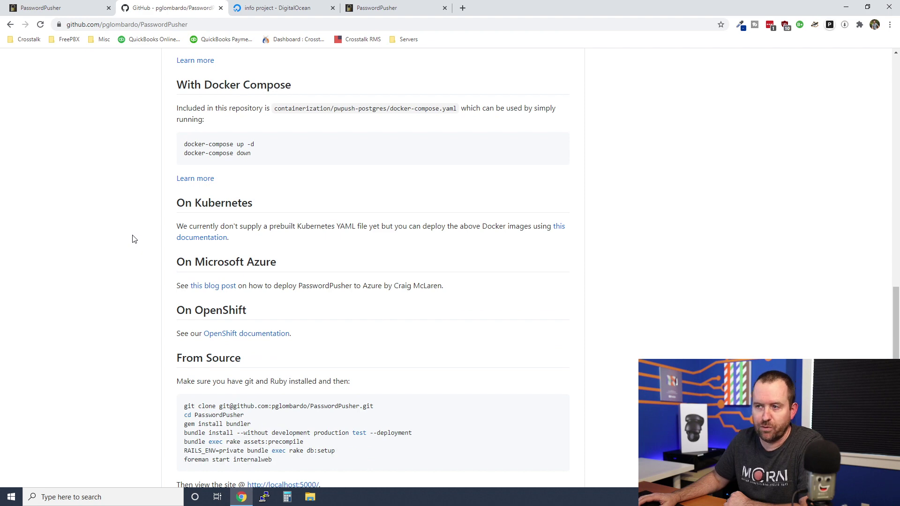
scroll(132, 246, "down", 3)
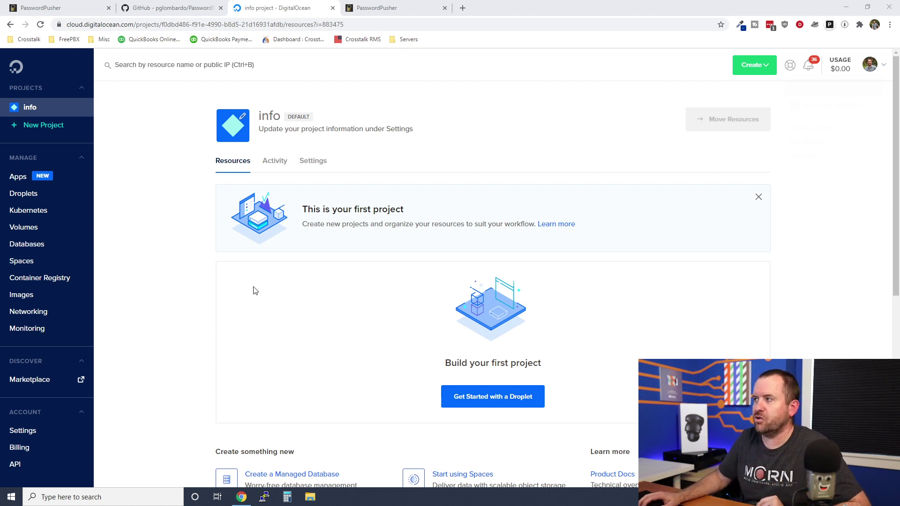
Start a new droplet using the Docker 19.03.12 on Ubuntu 20.04 image, Regular Intel $5/mo plan.
left_click(768, 68)
left_click(745, 97)
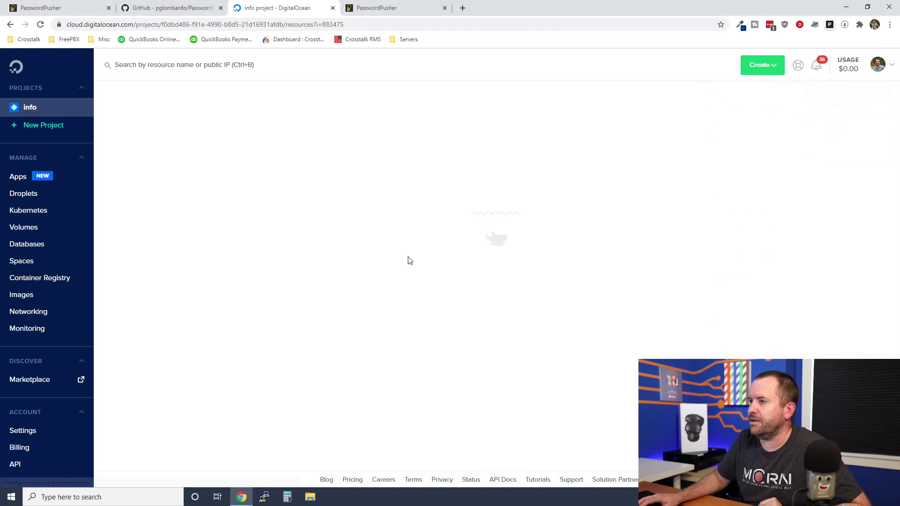
left_click(378, 169)
left_click(647, 268)
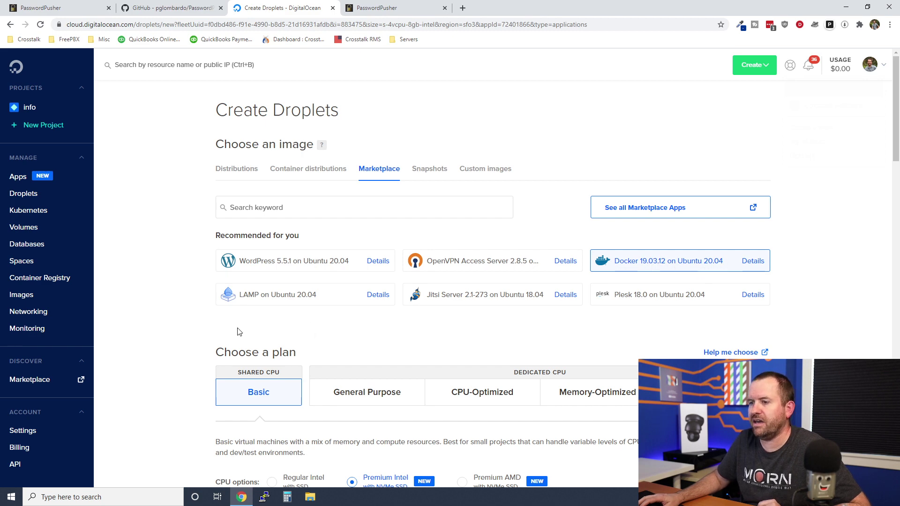
scroll(269, 156, "down", 7)
left_click(271, 155)
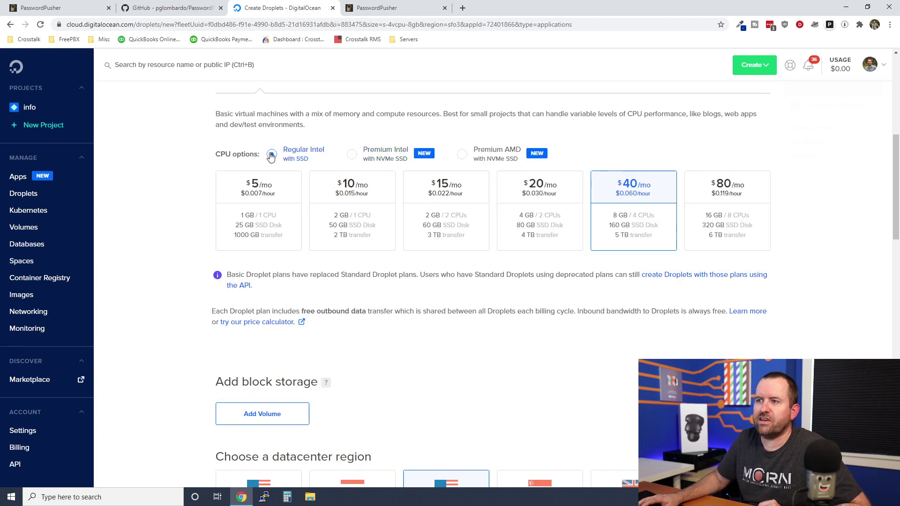
left_click(257, 193)
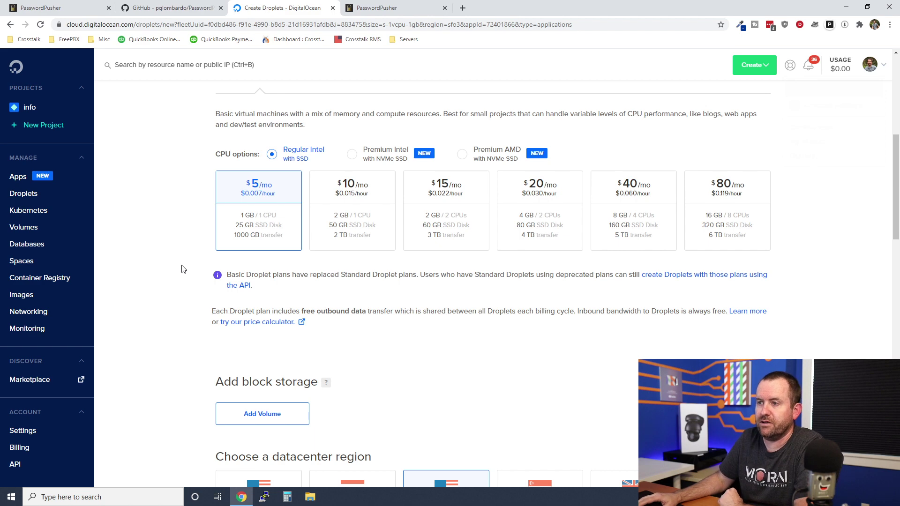
Replace the droplet's default hostname with pwpush.whatever.com.
scroll(182, 269, "down", 8)
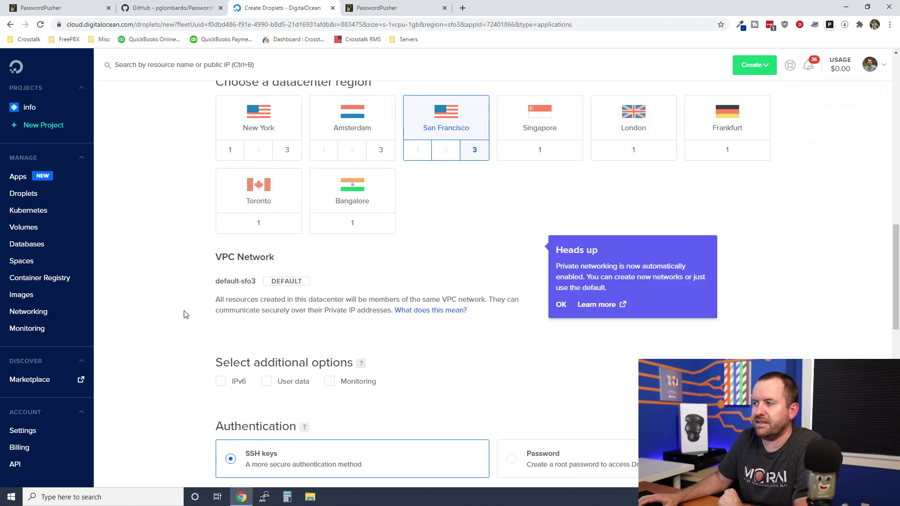
scroll(345, 175, "down", 6)
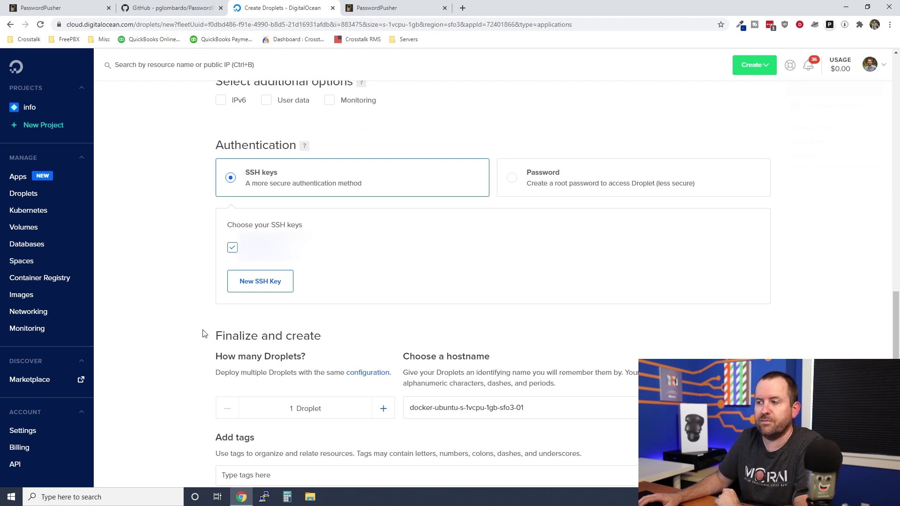
triple_click(539, 408)
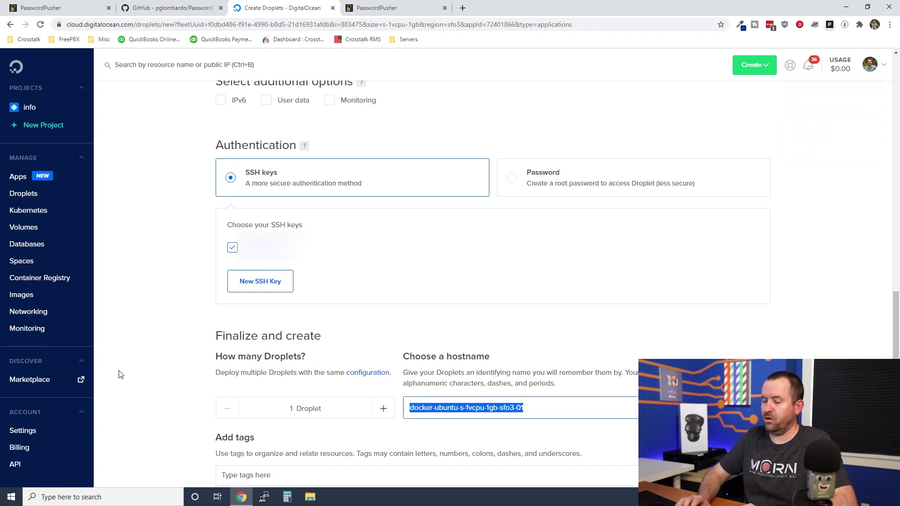
type("pwpush.whatever.com")
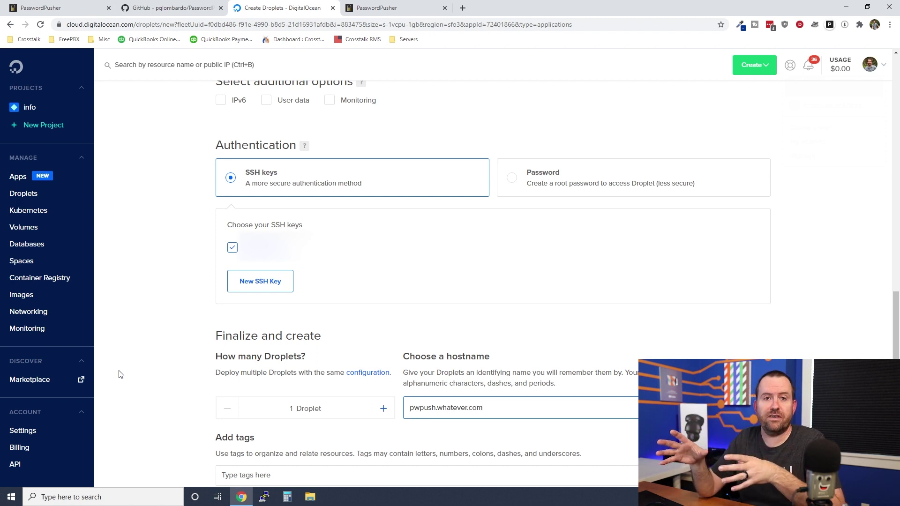
scroll(498, 397, "down", 7)
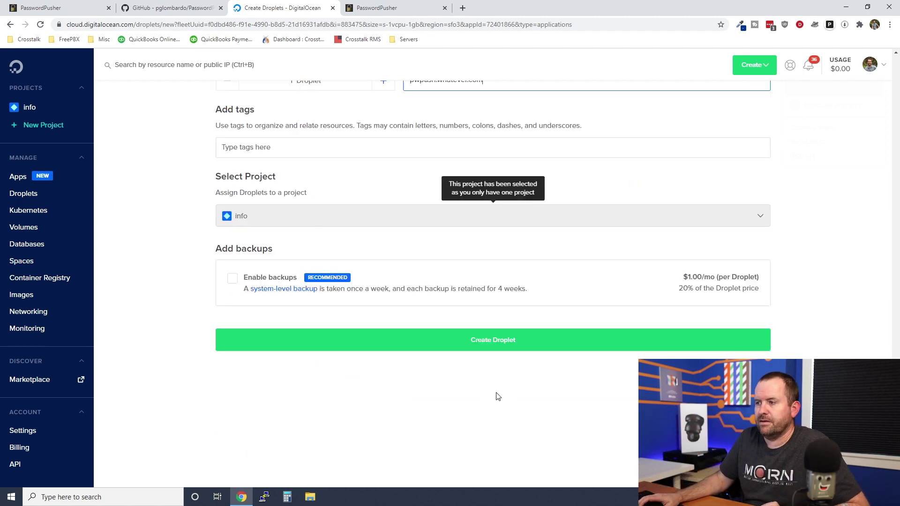
Create the droplet and open its Docker getting-started information.
left_click(483, 345)
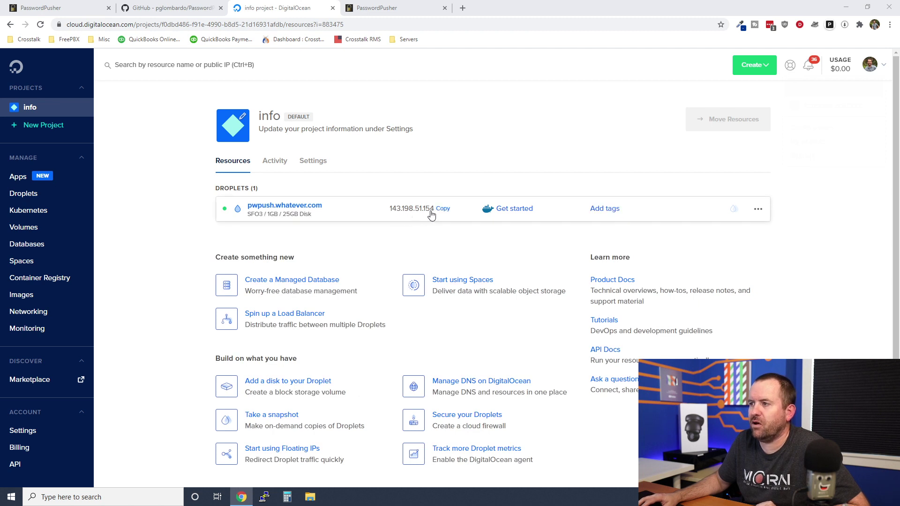
left_click(505, 212)
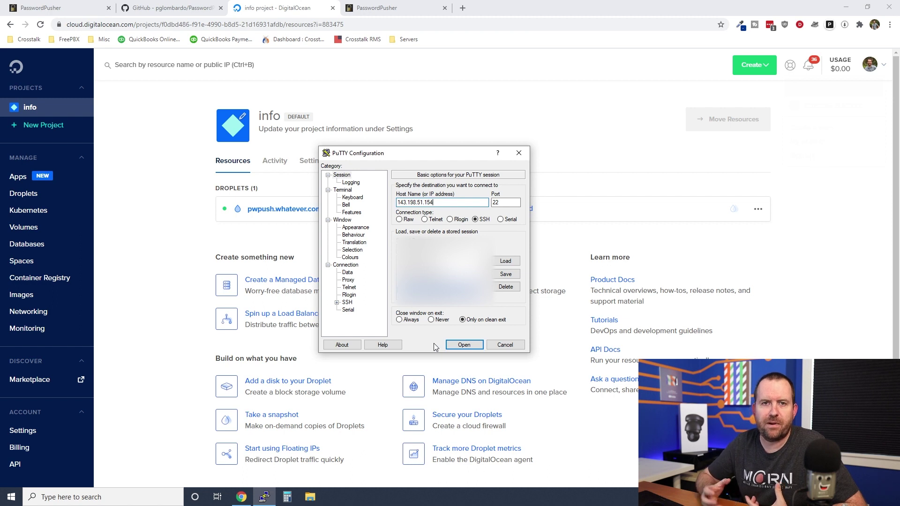
Open the PuTTY SSH session to the droplet and log in as root.
left_click(462, 345)
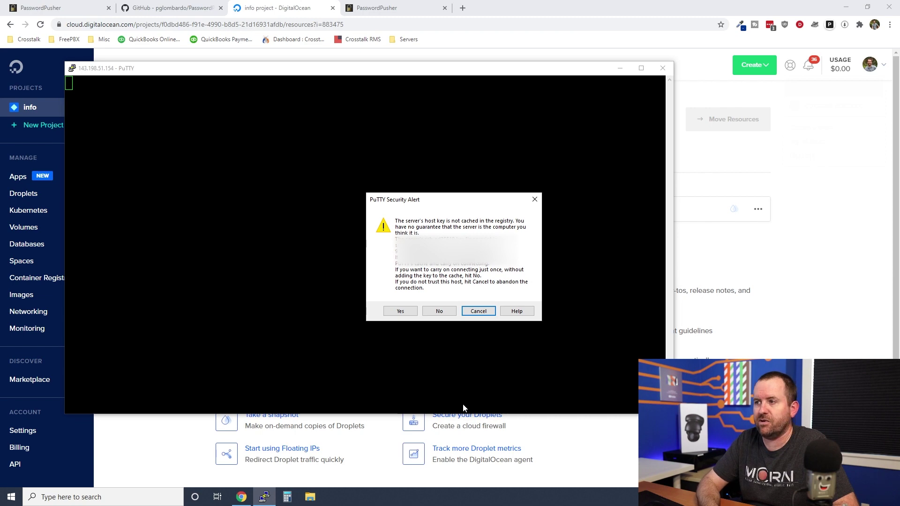
type("yroot")
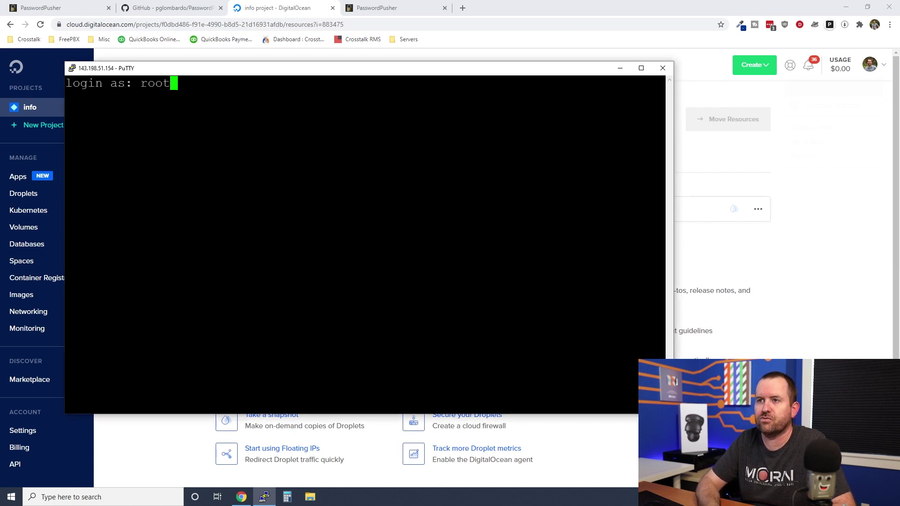
key("Return")
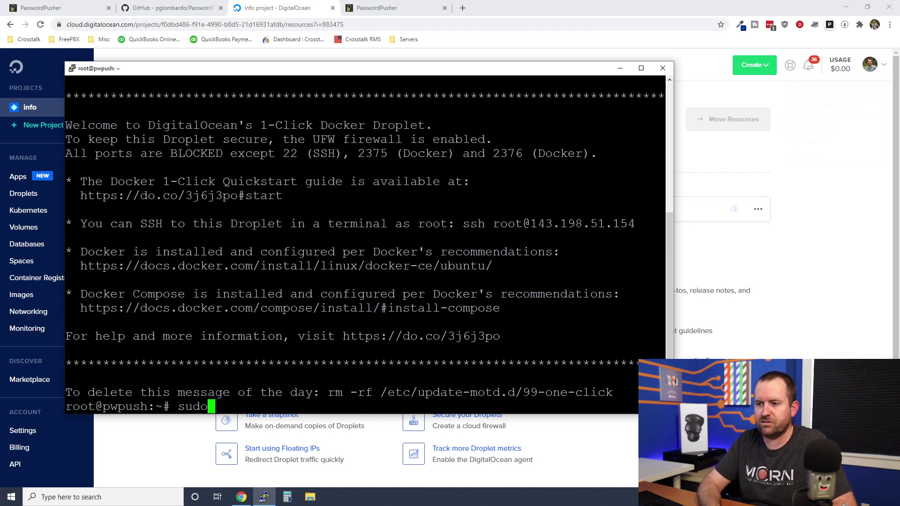
Run apt update && apt upgrade -y on the droplet.
type("apt update")
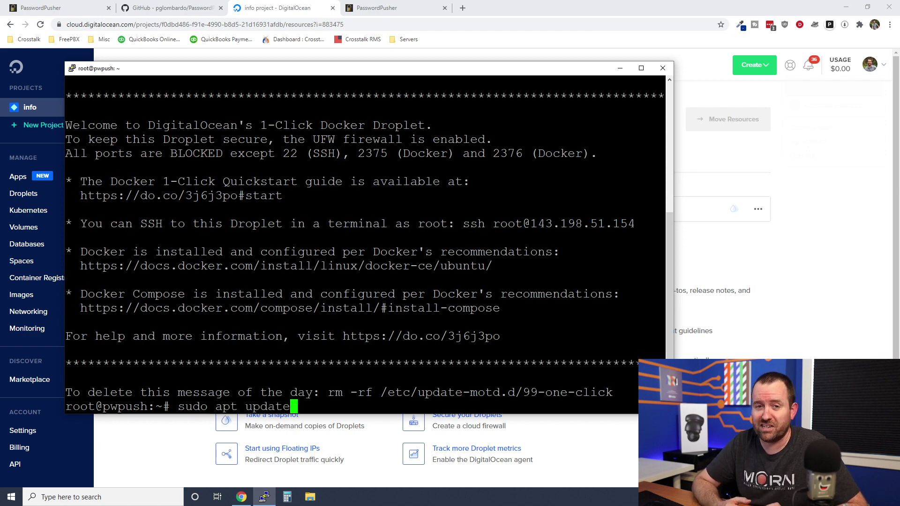
key("Left")
key("Left")
key("Left")
key("Left")
key("Left")
key("Left")
key("Left")
key("Left")
key("Left")
key("Left")
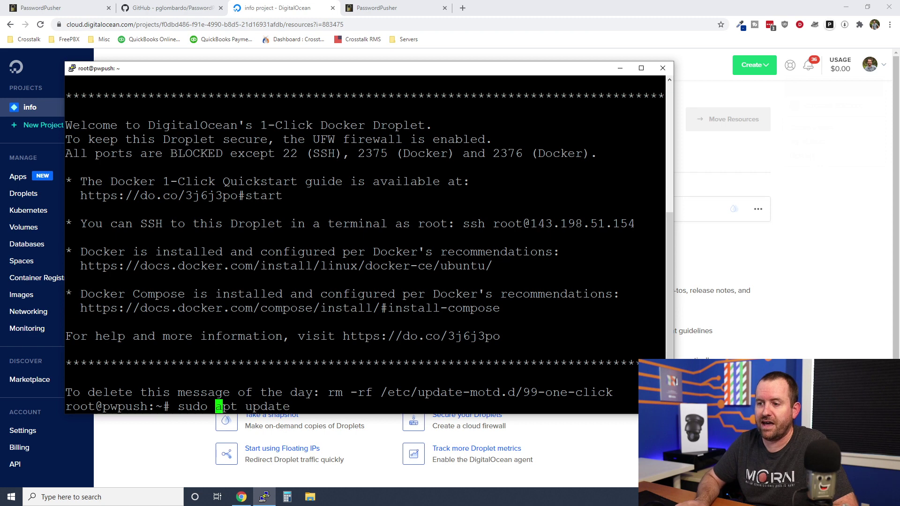
key("BackSpace")
key("BackSpace")
key("BackSpace")
key("BackSpace")
key("BackSpace")
key("End")
type("&& apt upgrade -y")
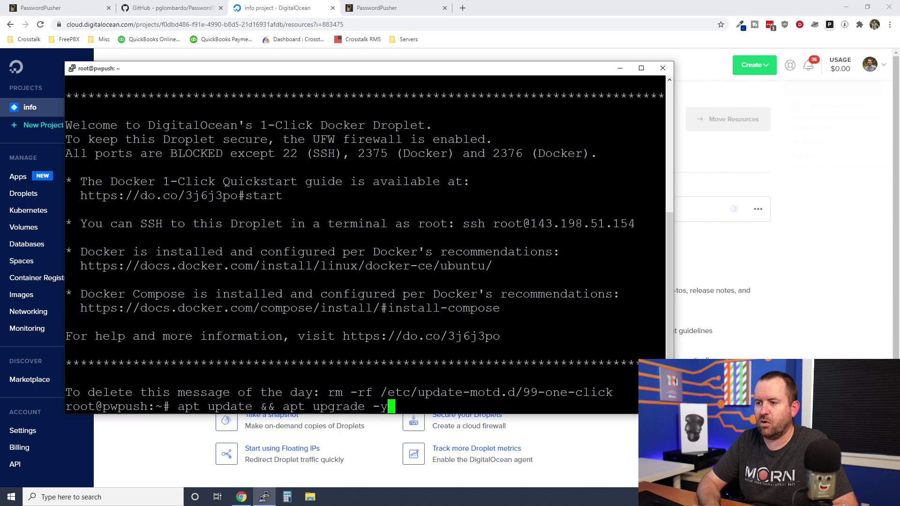
key("Return")
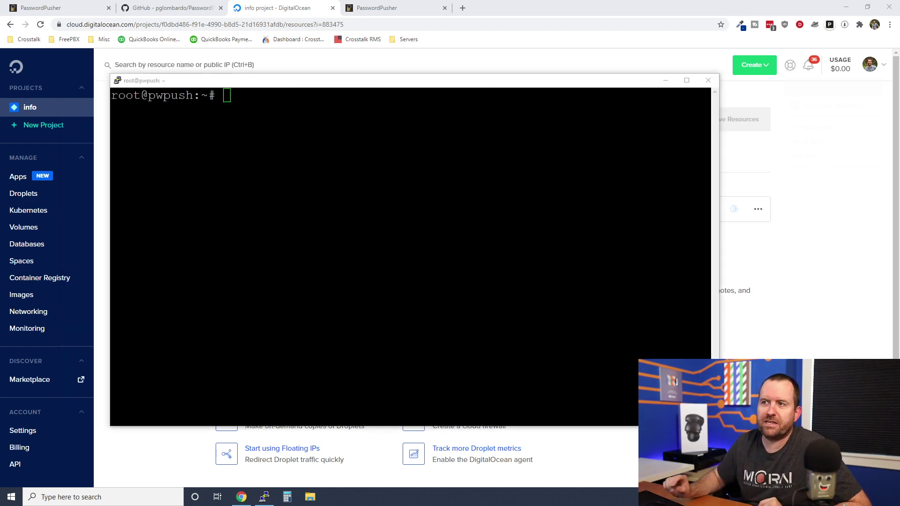
Copy the README's ephemeral docker run command and run it in the PuTTY shell.
left_click(171, 7)
scroll(133, 232, "up", 10)
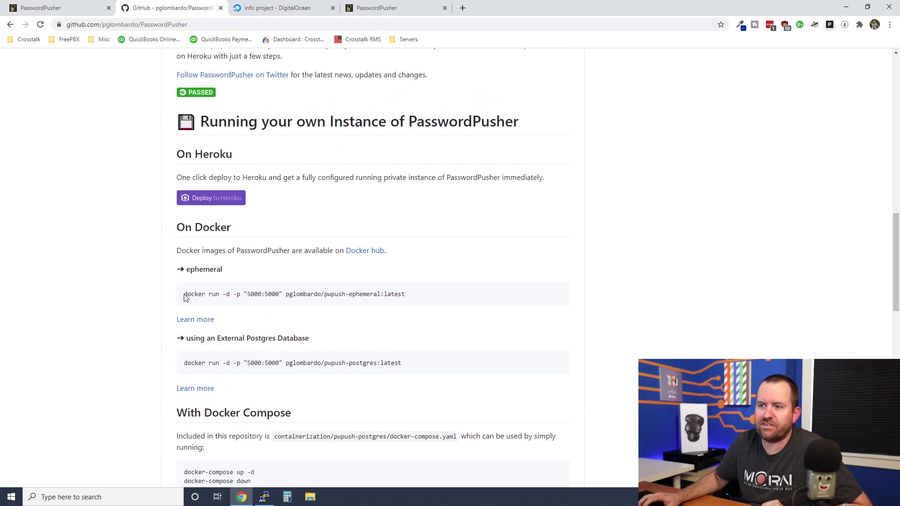
left_click_drag(185, 295, 406, 294)
key("ctrl+c")
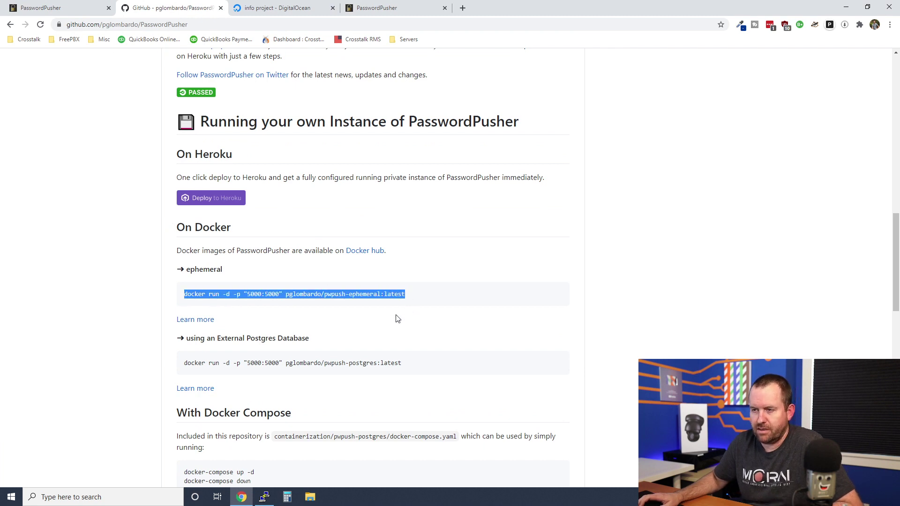
left_click(264, 496)
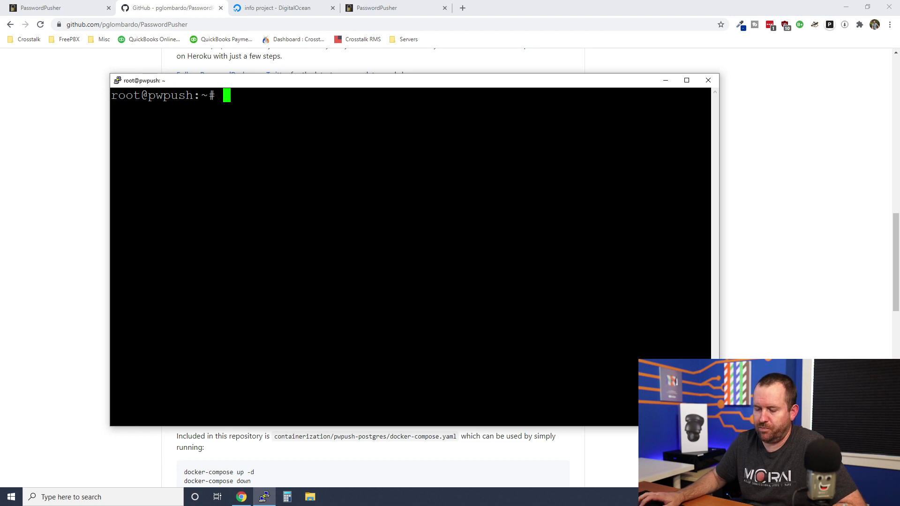
key("shift+Insert")
key("Return")
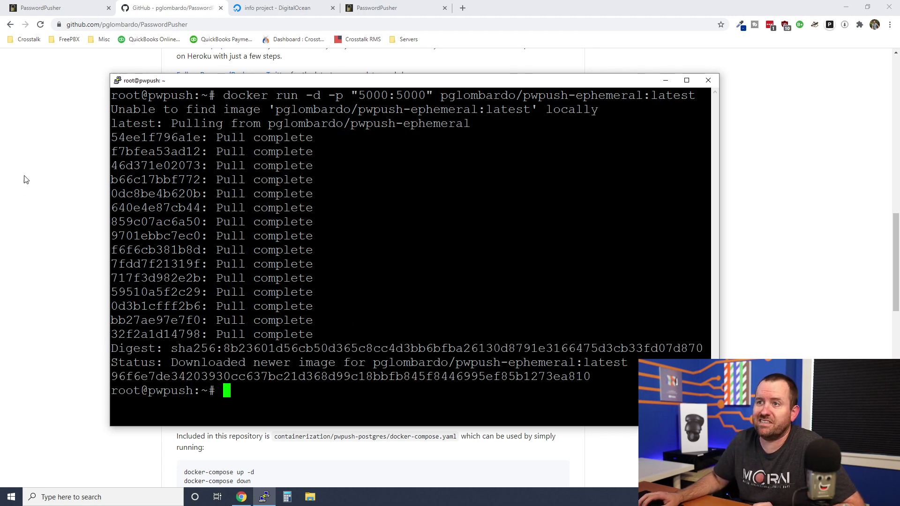
Load 143.198.51.154:5000 in a new tab to reach the self-hosted instance.
left_click(289, 8)
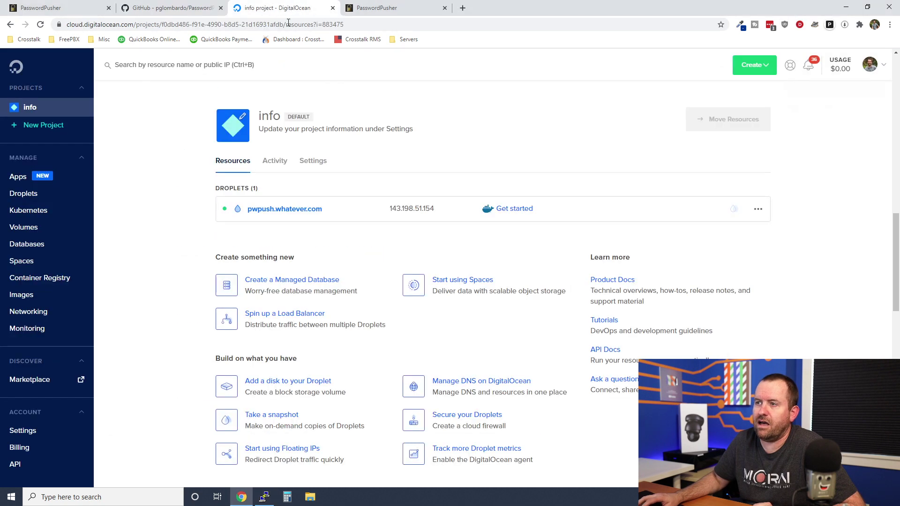
left_click(462, 8)
type("143.198.51.154")
type(":5000")
key("Return")
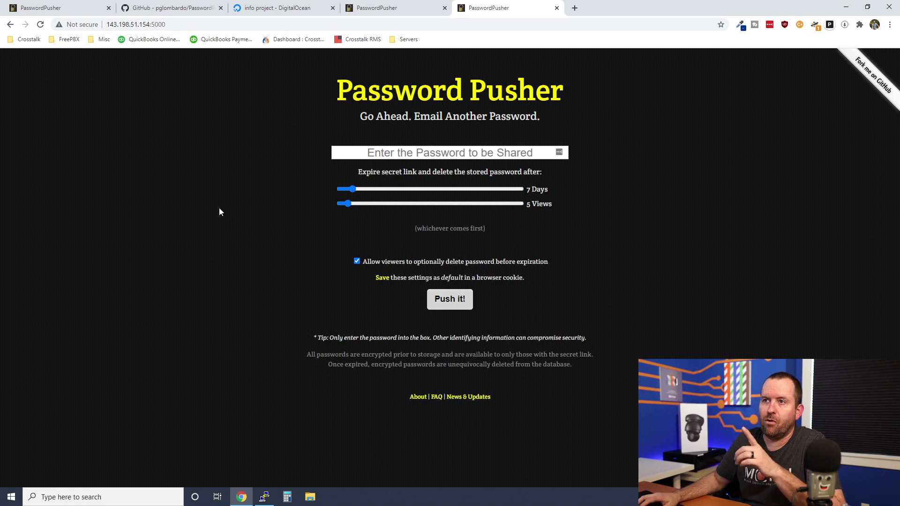
left_click(246, 24)
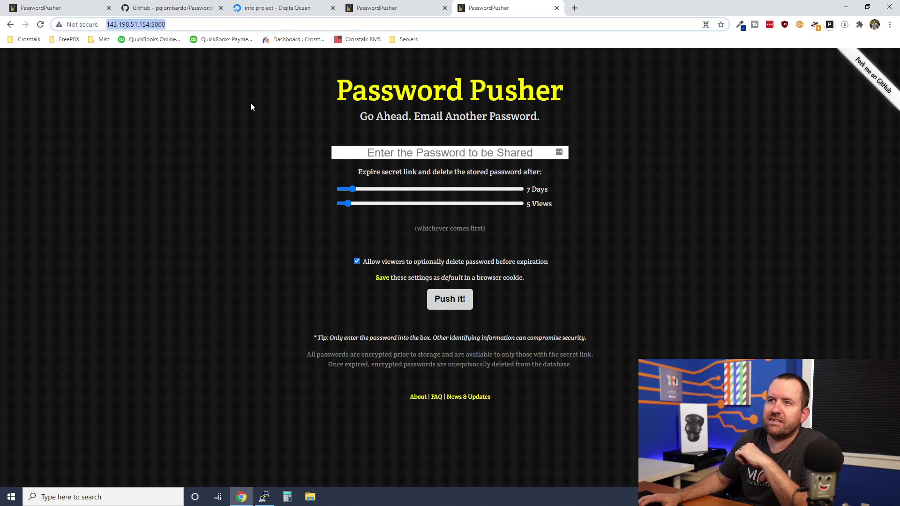
key("Home")
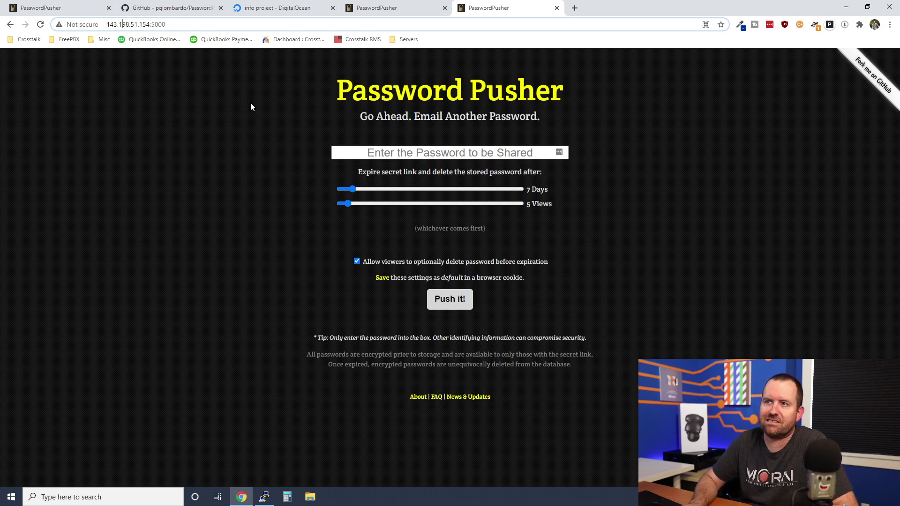
key("End")
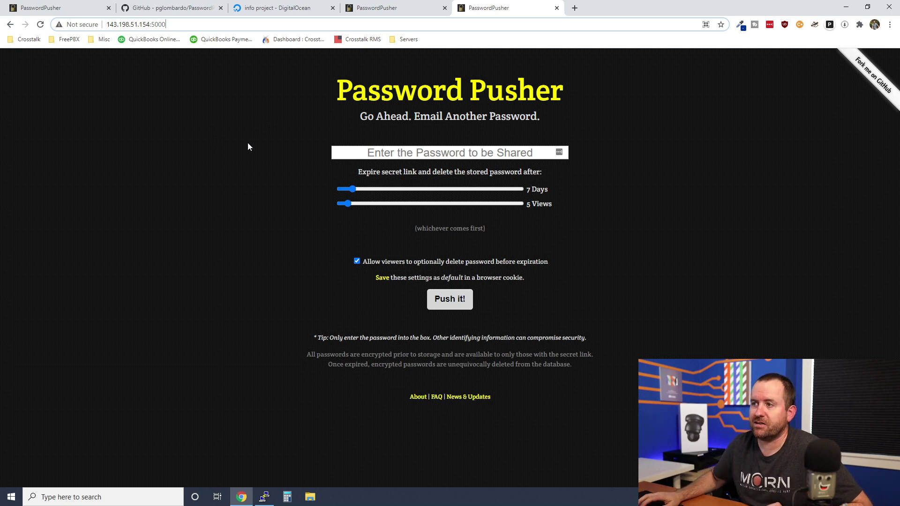
Push a sample password whose link expires after 3 days and 3 views.
key("Tab")
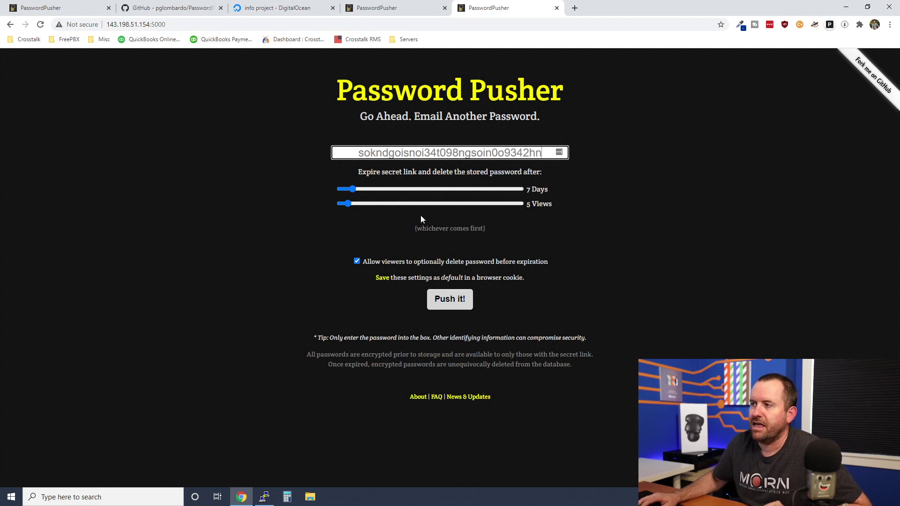
left_click_drag(353, 187, 345, 204)
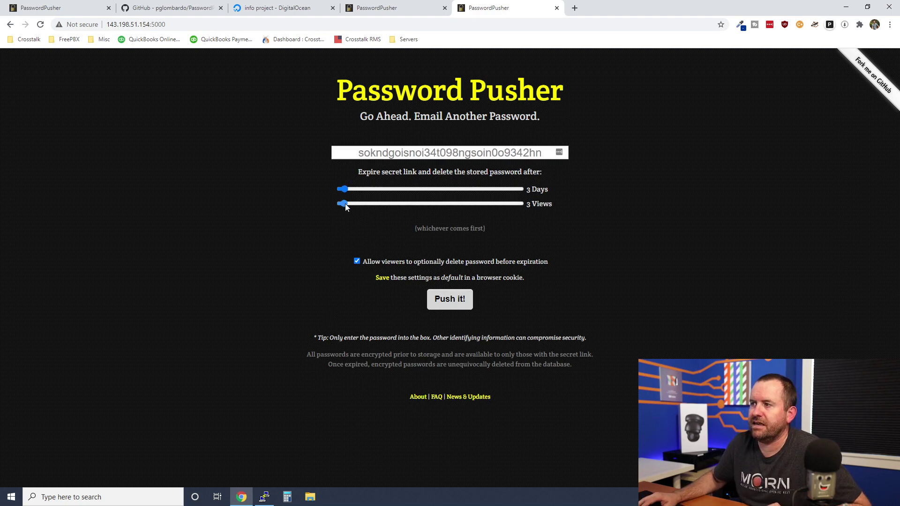
left_click(445, 310)
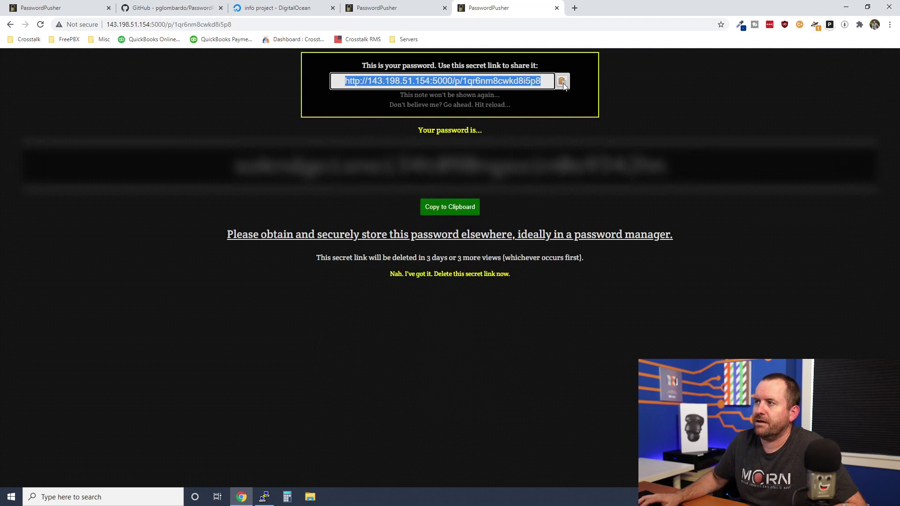
Open the secret link in a new tab, reveal and copy the password, then delete the link.
left_click(573, 8)
key("ctrl+v")
key("Return")
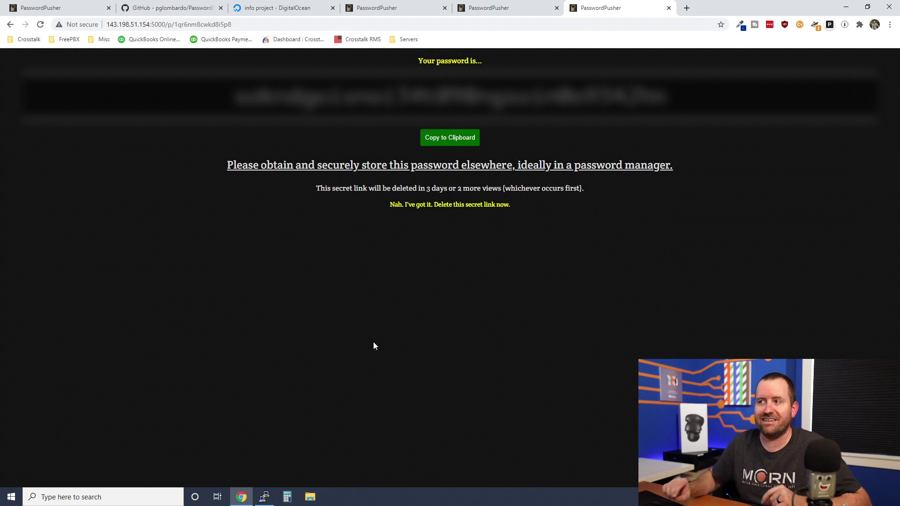
left_click(447, 106)
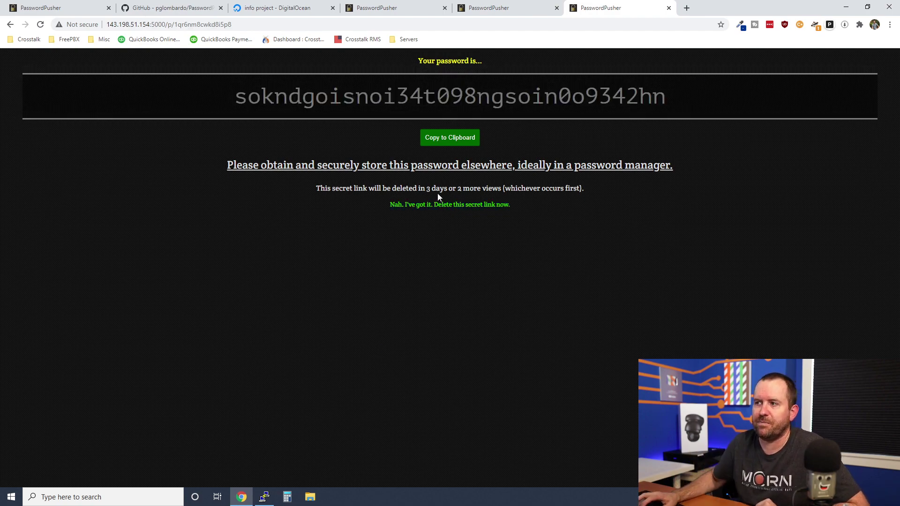
left_click(451, 137)
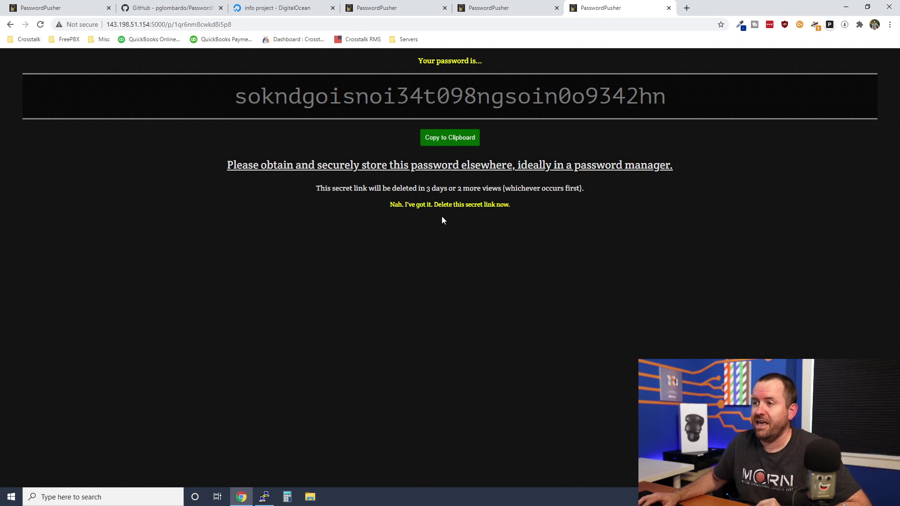
left_click(451, 207)
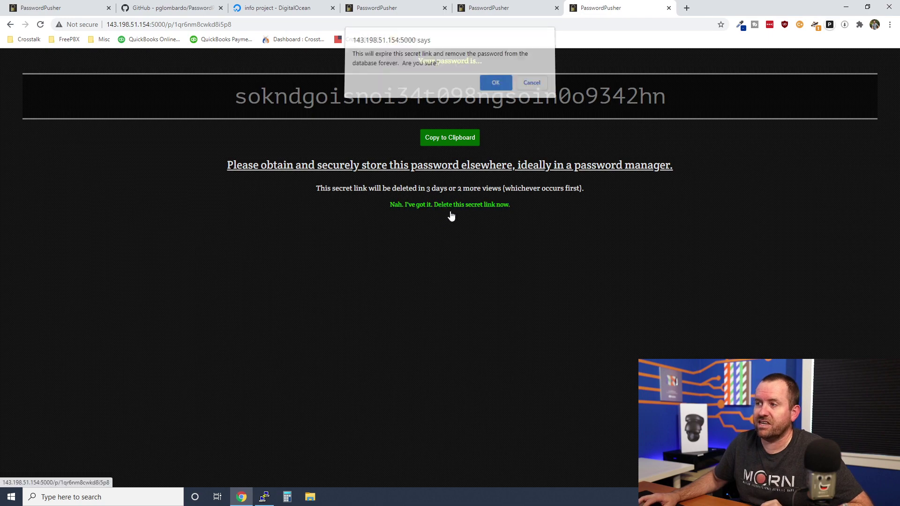
left_click(496, 87)
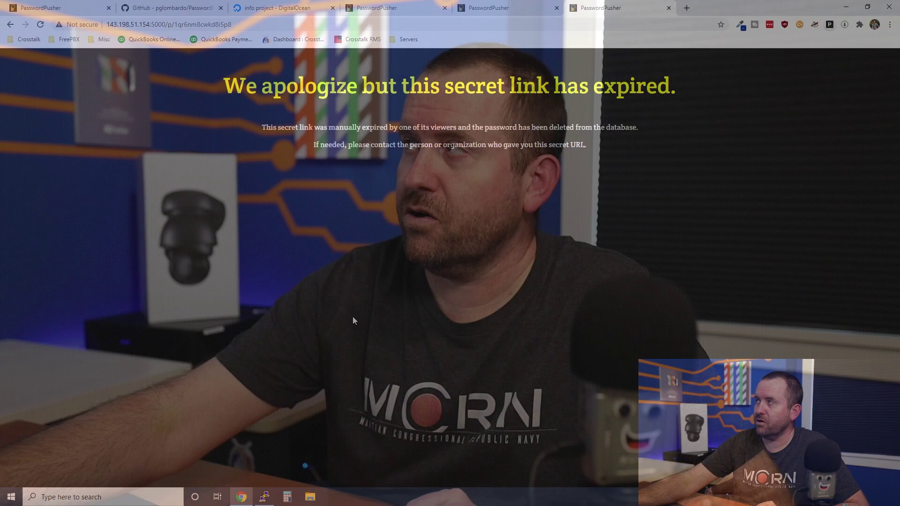